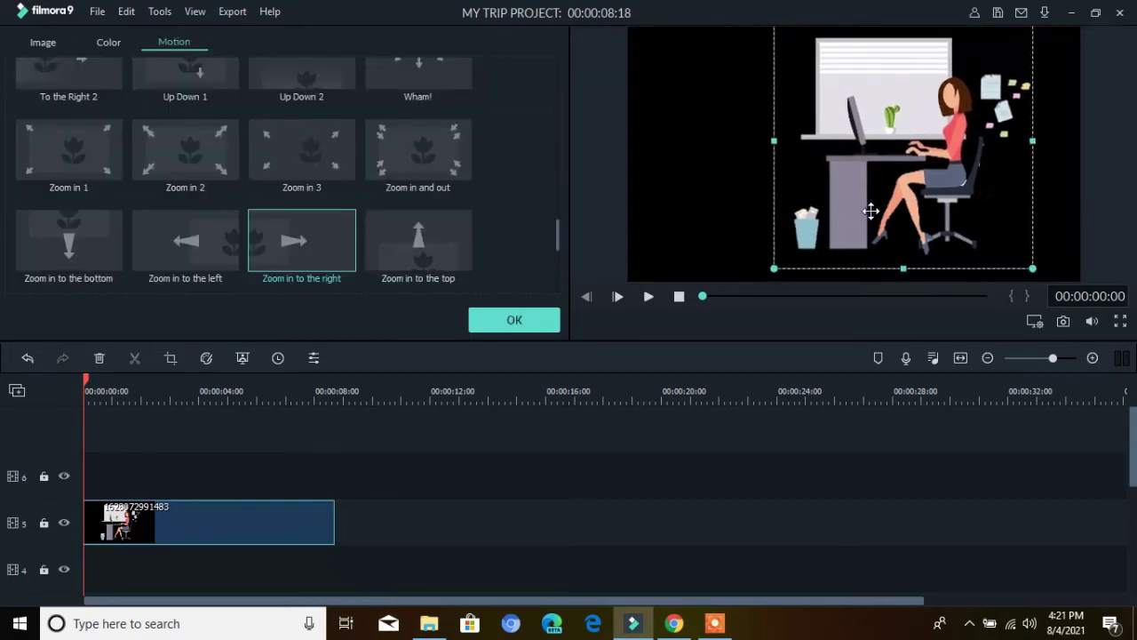
Confirm the Zoom in to the right motion on the image clip.
{"action": "left_click", "coordinate": [510, 328]}
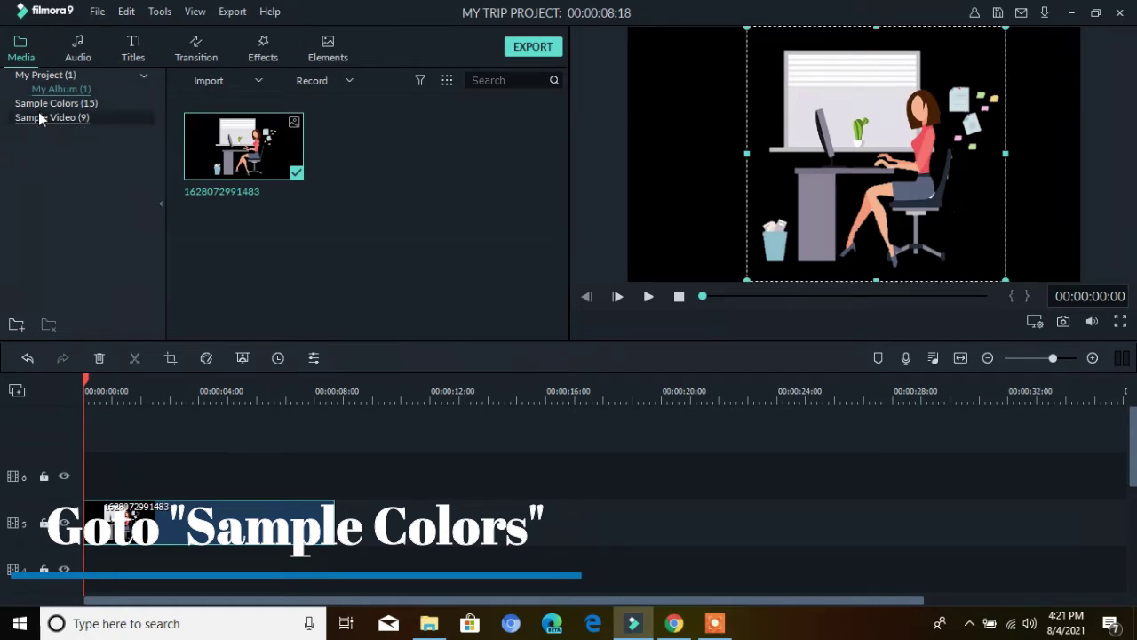
Try the Green sample color as a background on track 4 beneath the image clip, preview it and remove it.
{"action": "left_click", "coordinate": [77, 107]}
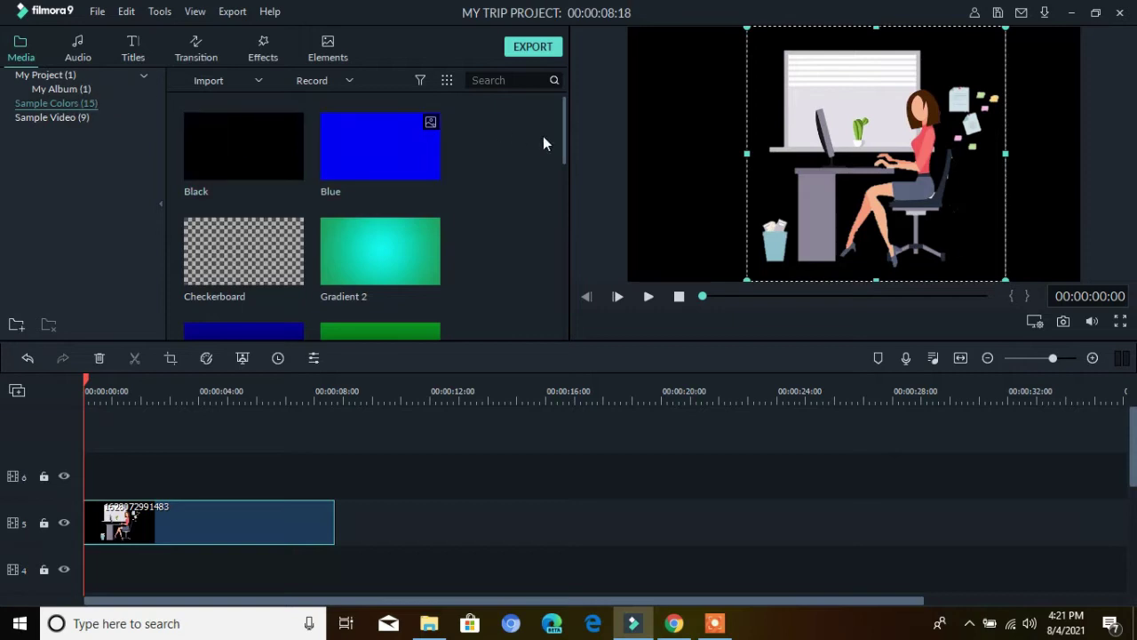
{"action": "left_click_drag", "start_coordinate": [564, 152], "coordinate": [563, 254]}
{"action": "left_click_drag", "start_coordinate": [243, 178], "coordinate": [90, 514]}
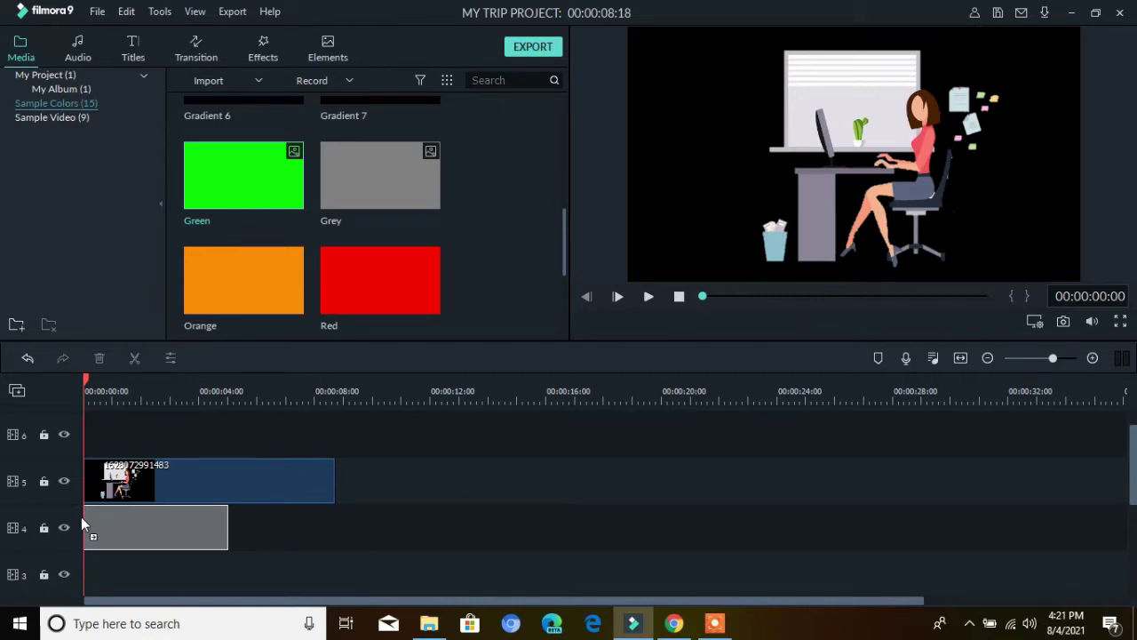
{"action": "key", "text": "space"}
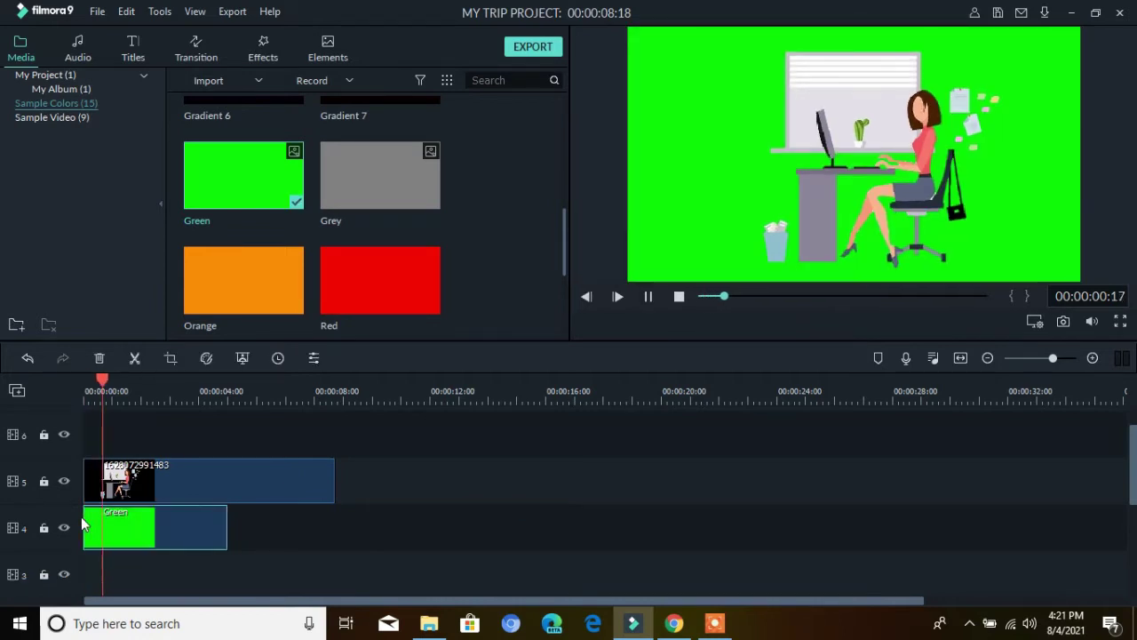
{"action": "key", "text": "space"}
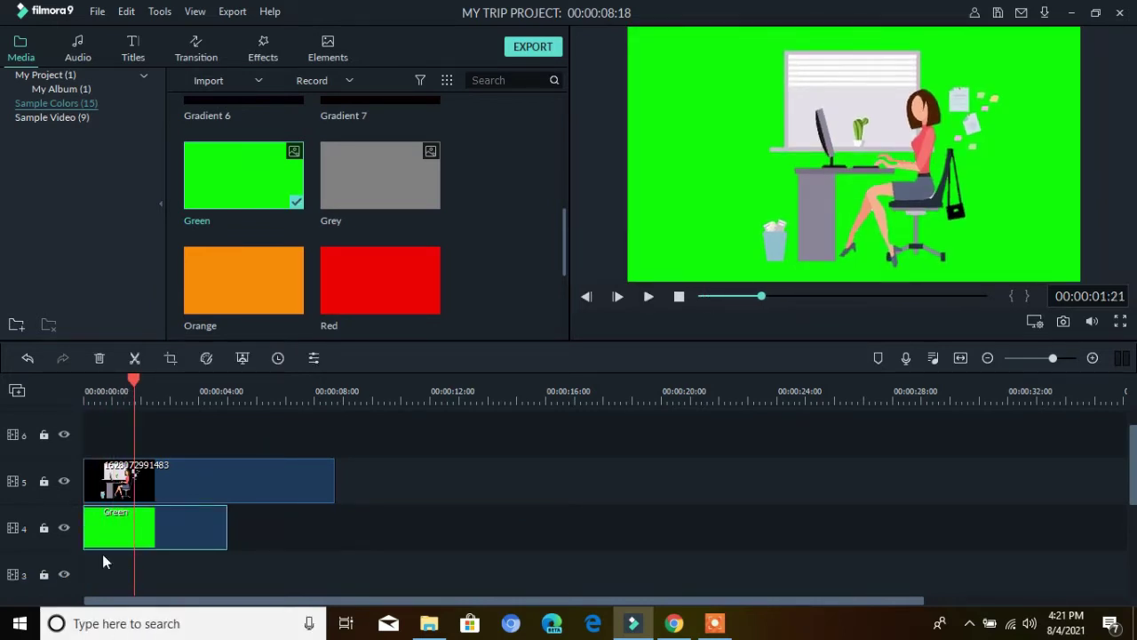
{"action": "key", "text": "Delete"}
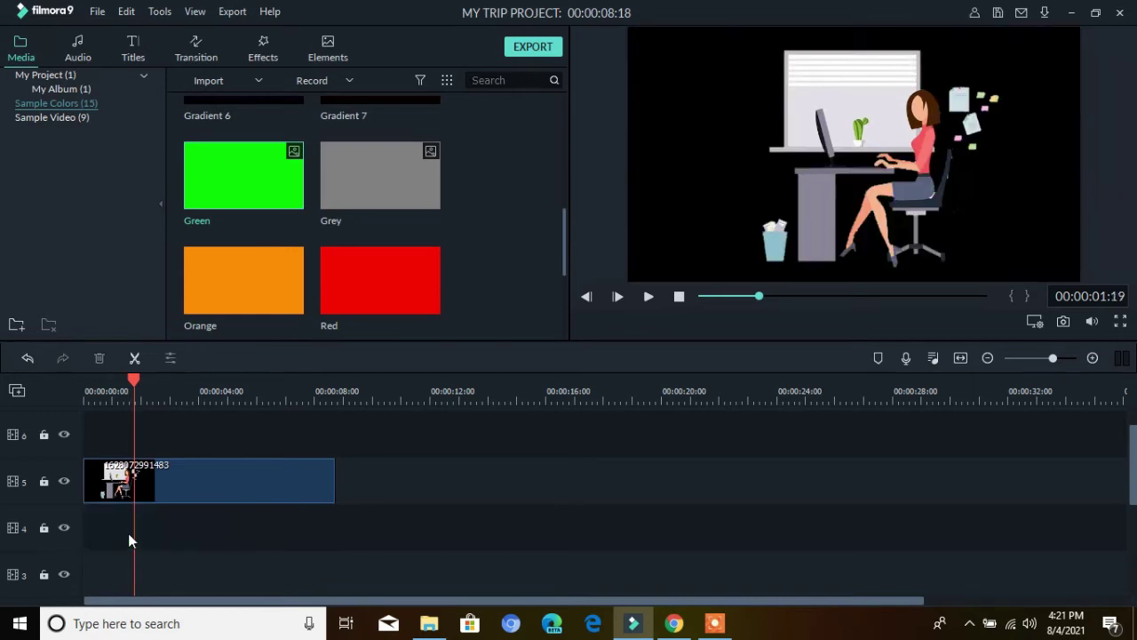
Add the Blue sample color to track 4 beneath the image clip and extend it to the image clip's full length.
{"action": "left_click_drag", "start_coordinate": [563, 246], "coordinate": [567, 110]}
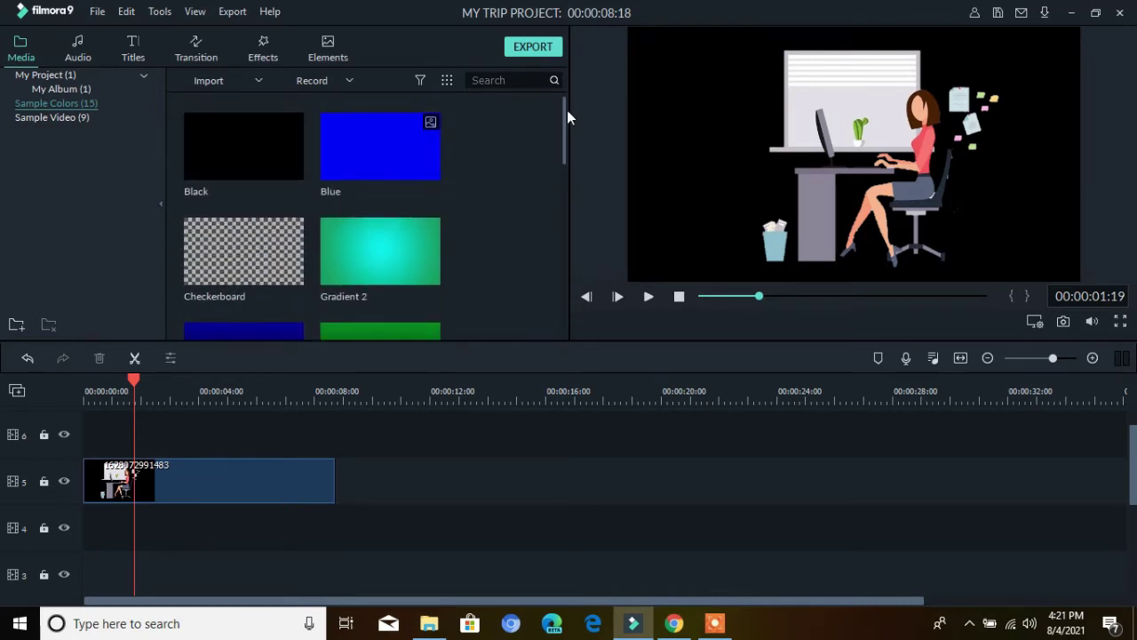
{"action": "left_click_drag", "start_coordinate": [406, 168], "coordinate": [71, 525]}
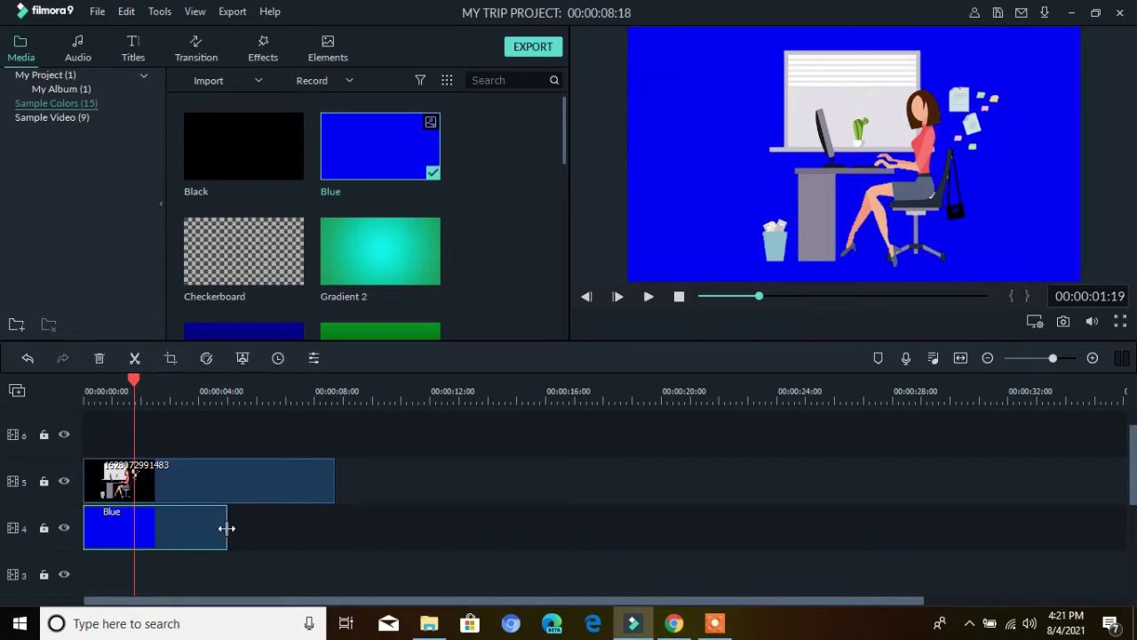
{"action": "left_click_drag", "start_coordinate": [228, 529], "coordinate": [333, 525]}
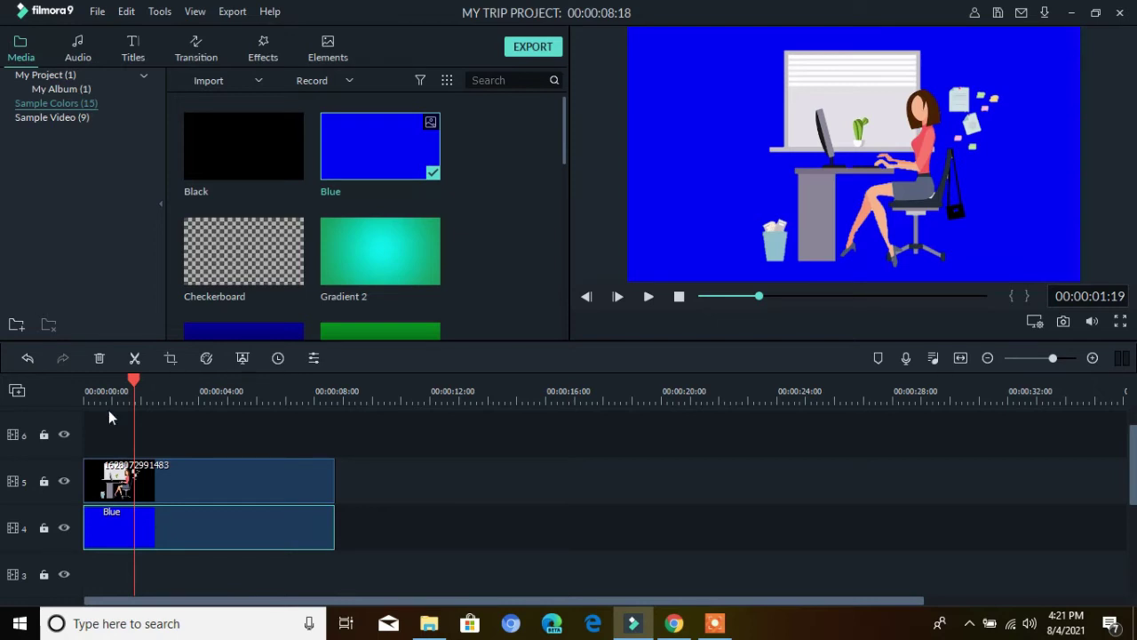
Play the project from the start to preview the image over the blue background.
{"action": "left_click_drag", "start_coordinate": [135, 380], "coordinate": [79, 388]}
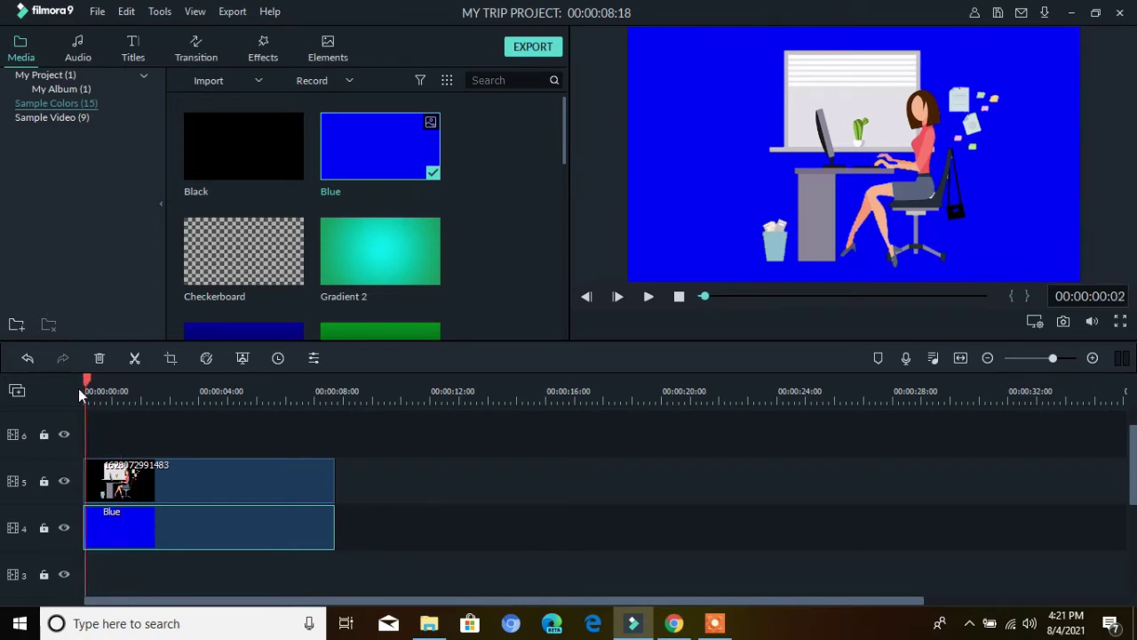
{"action": "key", "text": "space"}
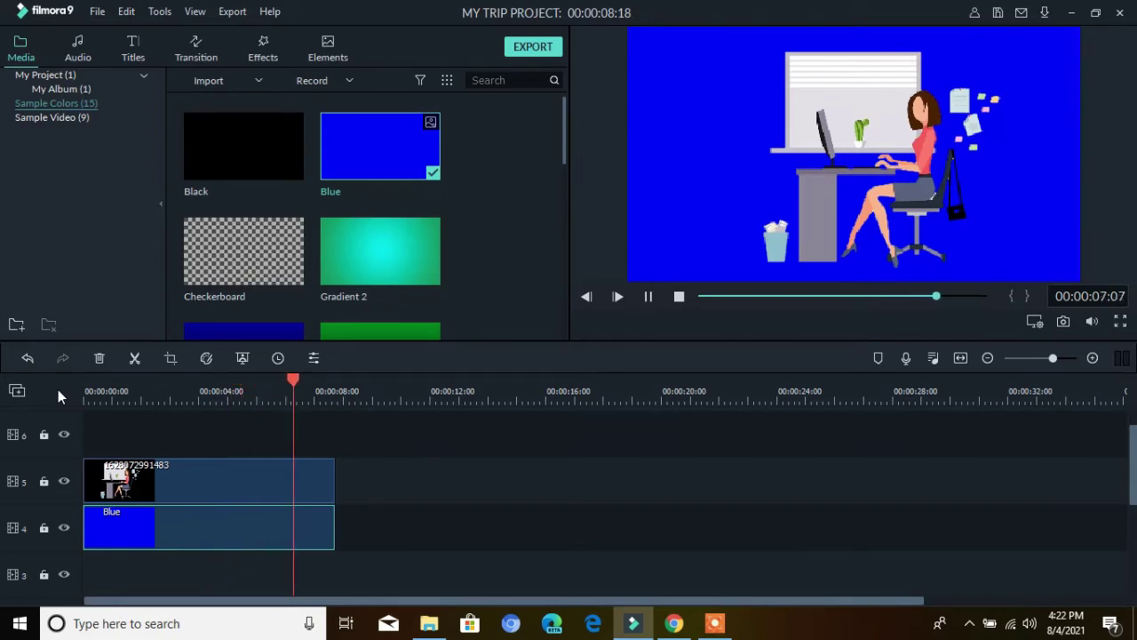
{"action": "key", "text": "space"}
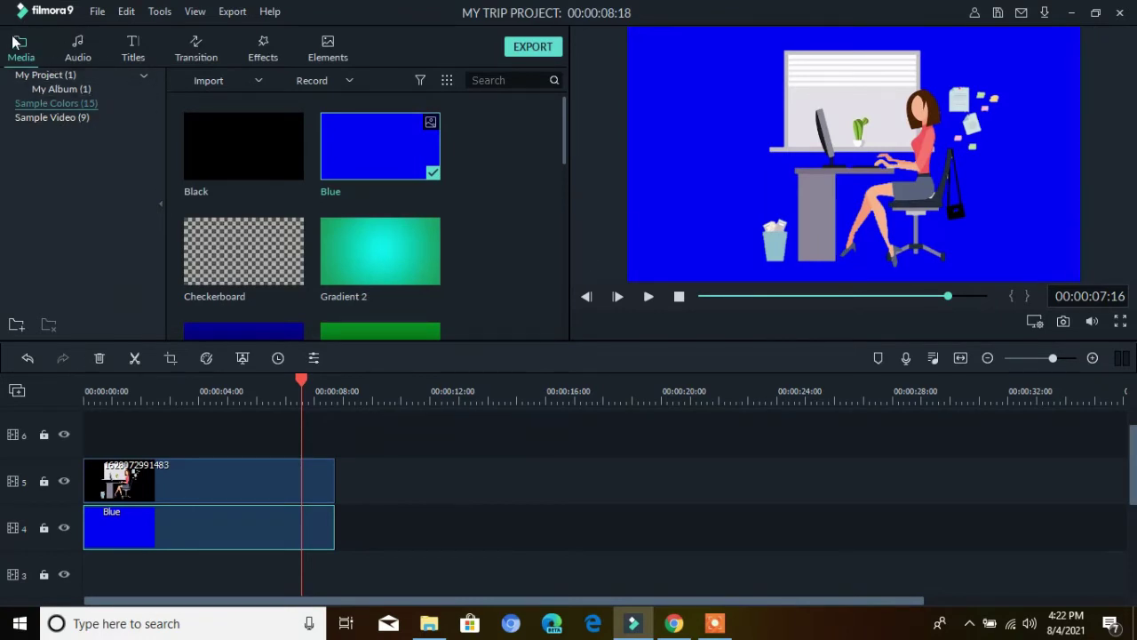
{"action": "left_click_drag", "start_coordinate": [562, 137], "coordinate": [550, 87]}
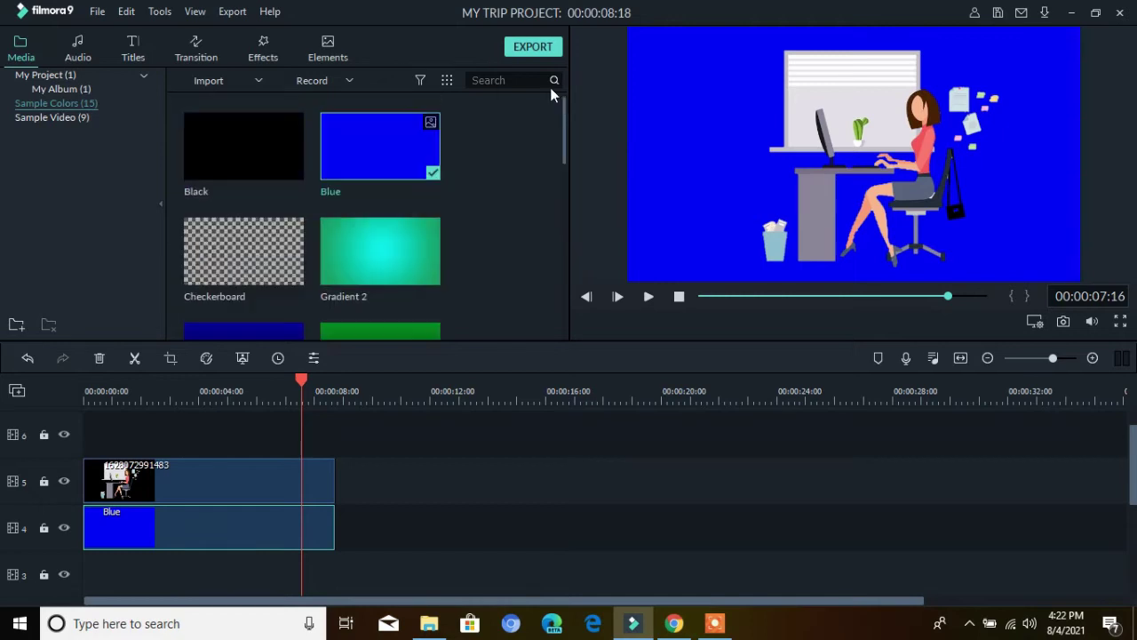
Raise the white balance temperature of the image clip on track 5.
{"action": "left_click", "coordinate": [72, 79]}
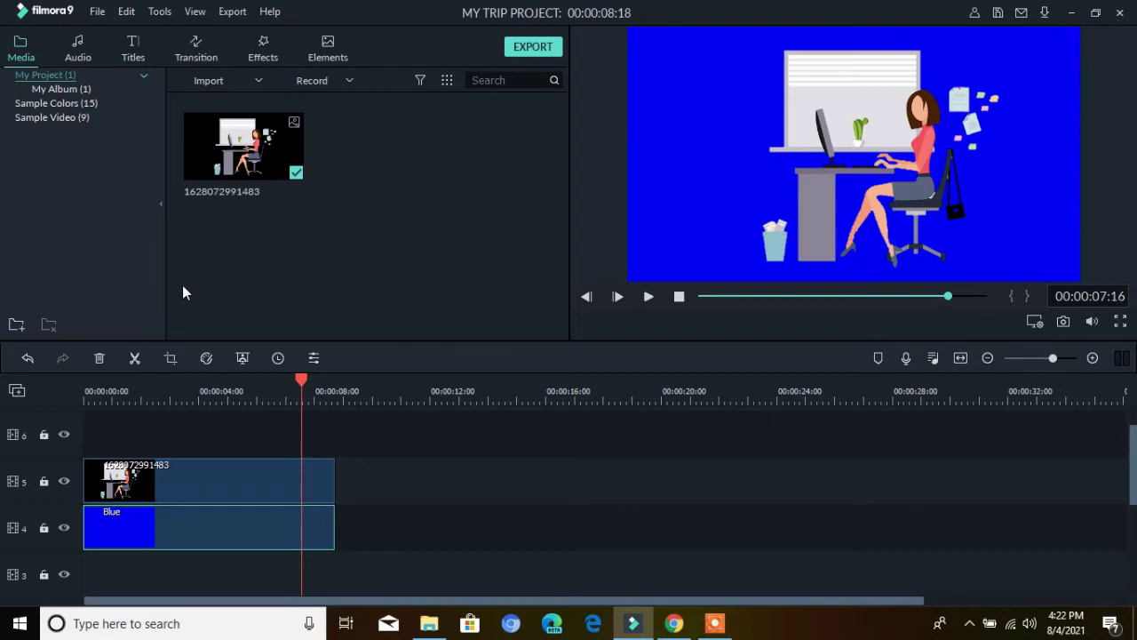
{"action": "left_click", "coordinate": [221, 484]}
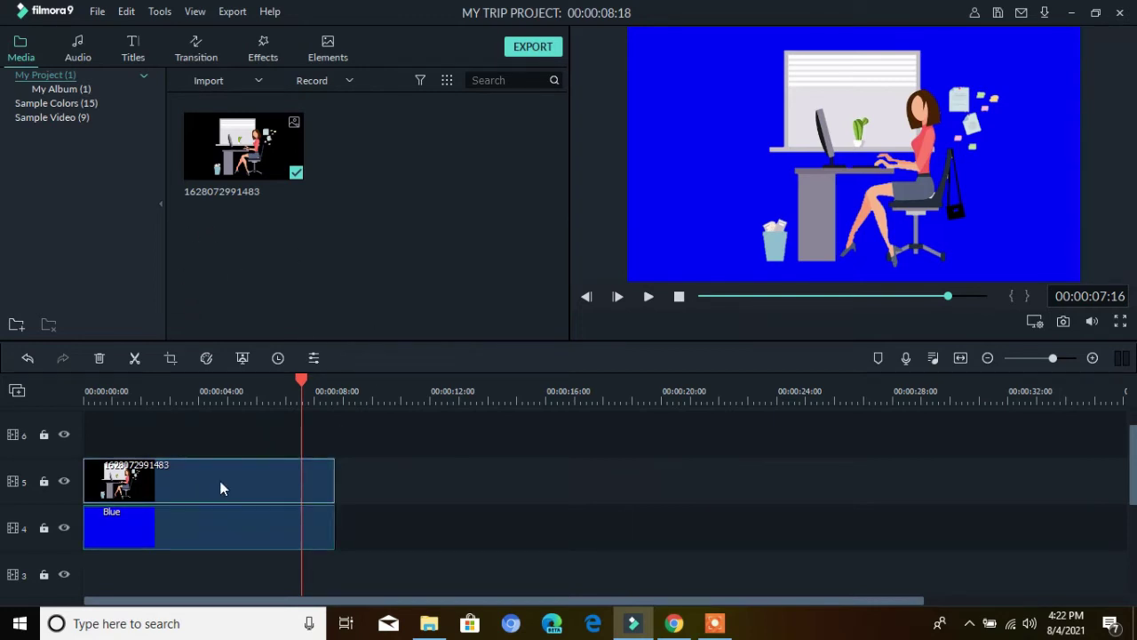
{"action": "double_click", "coordinate": [219, 480]}
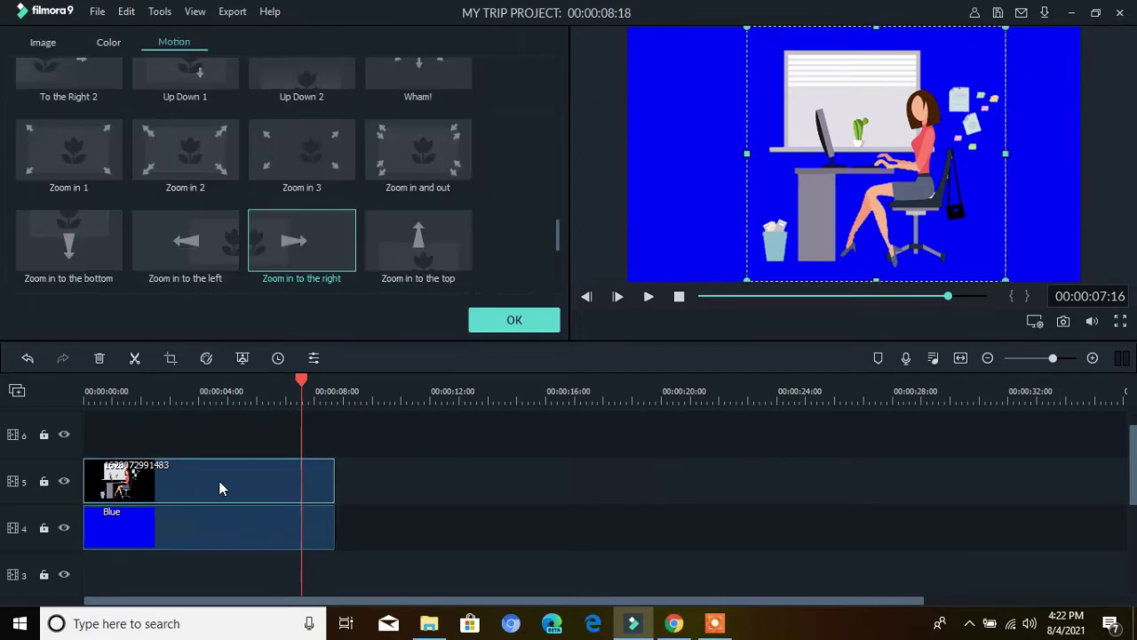
{"action": "left_click", "coordinate": [104, 40]}
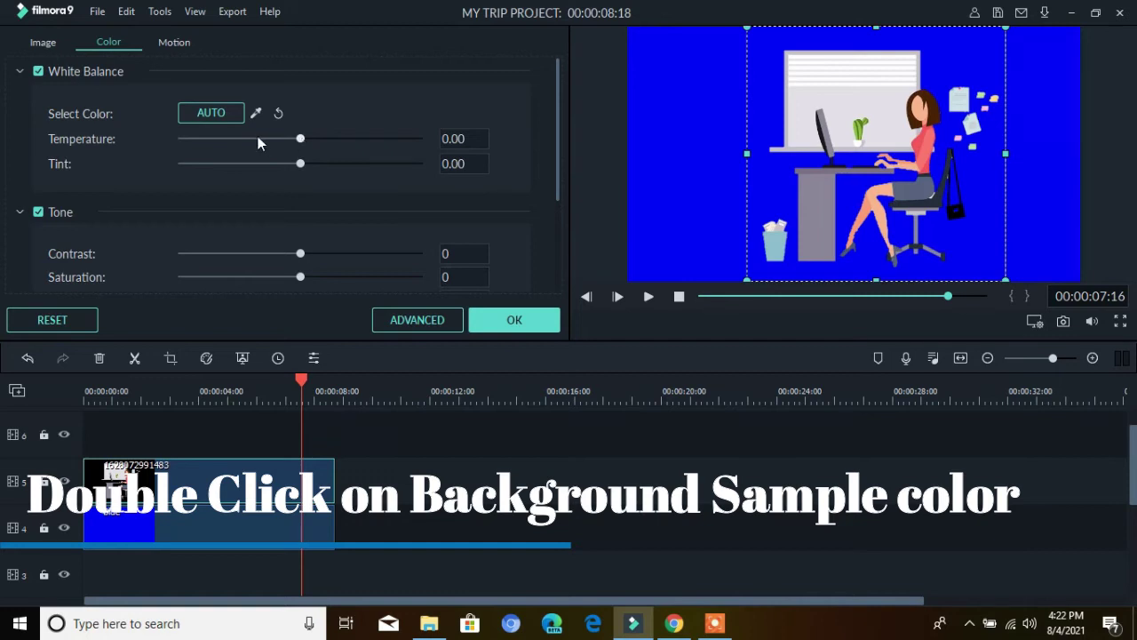
{"action": "left_click_drag", "start_coordinate": [203, 139], "coordinate": [367, 143]}
Set the Blue background clip's temperature to 0.42, contrast to -9, saturation to -95 and brightness to 81.
{"action": "double_click", "coordinate": [236, 529]}
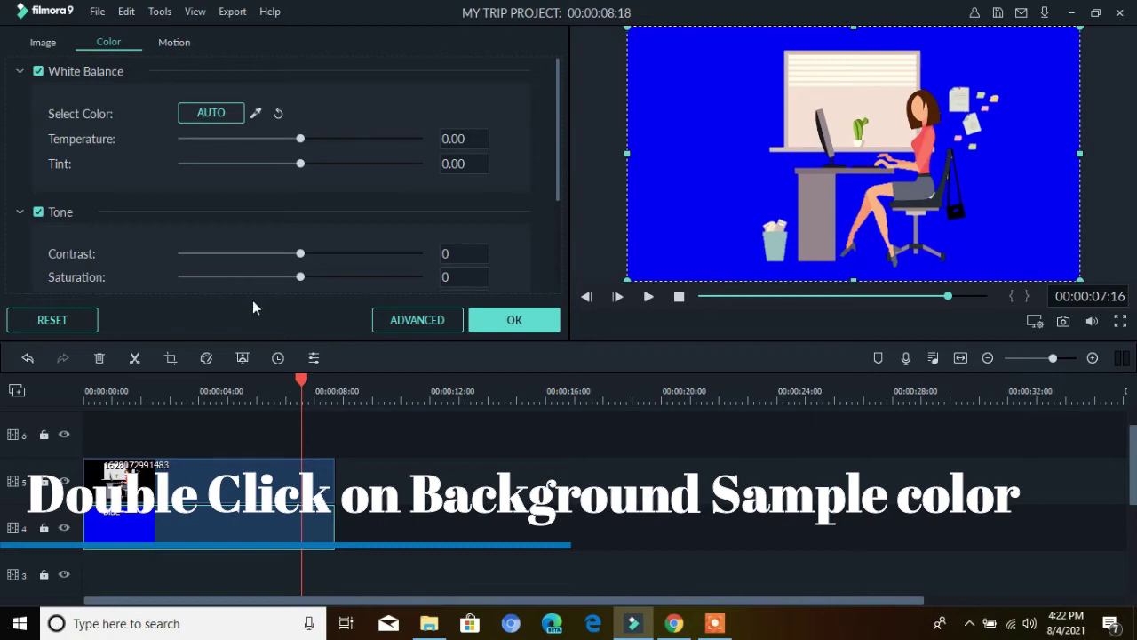
{"action": "mouse_move", "coordinate": [301, 142]}
{"action": "left_mouse_down"}
{"action": "mouse_move", "coordinate": [184, 137]}
{"action": "mouse_move", "coordinate": [321, 145]}
{"action": "left_mouse_up"}
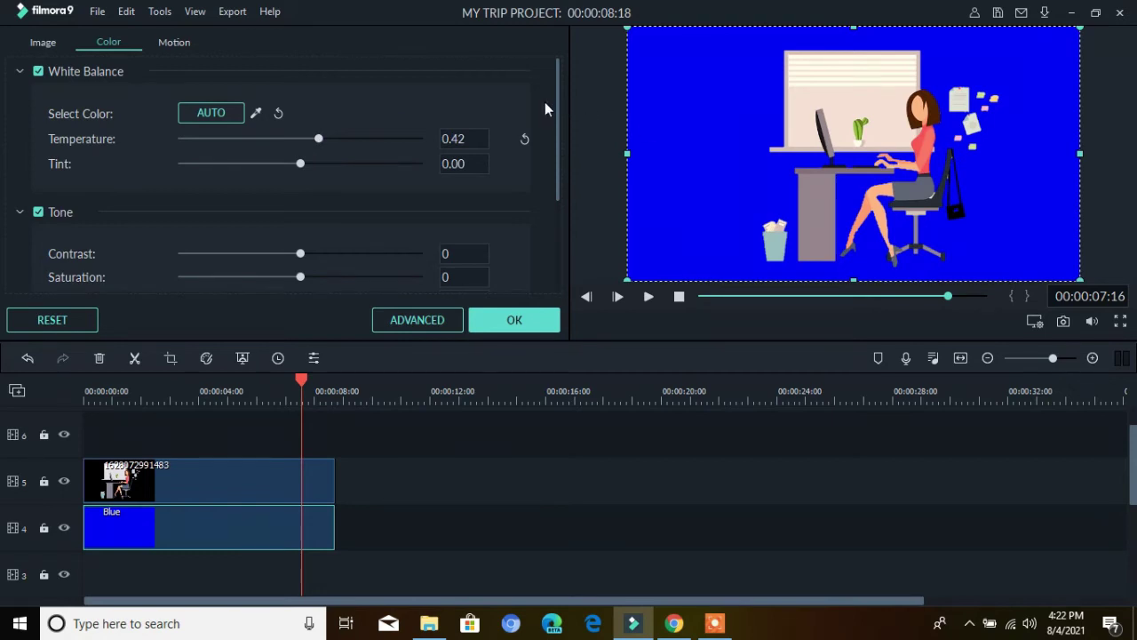
{"action": "left_click_drag", "start_coordinate": [560, 100], "coordinate": [562, 165]}
{"action": "left_click_drag", "start_coordinate": [303, 153], "coordinate": [187, 176]}
{"action": "left_click", "coordinate": [304, 178]}
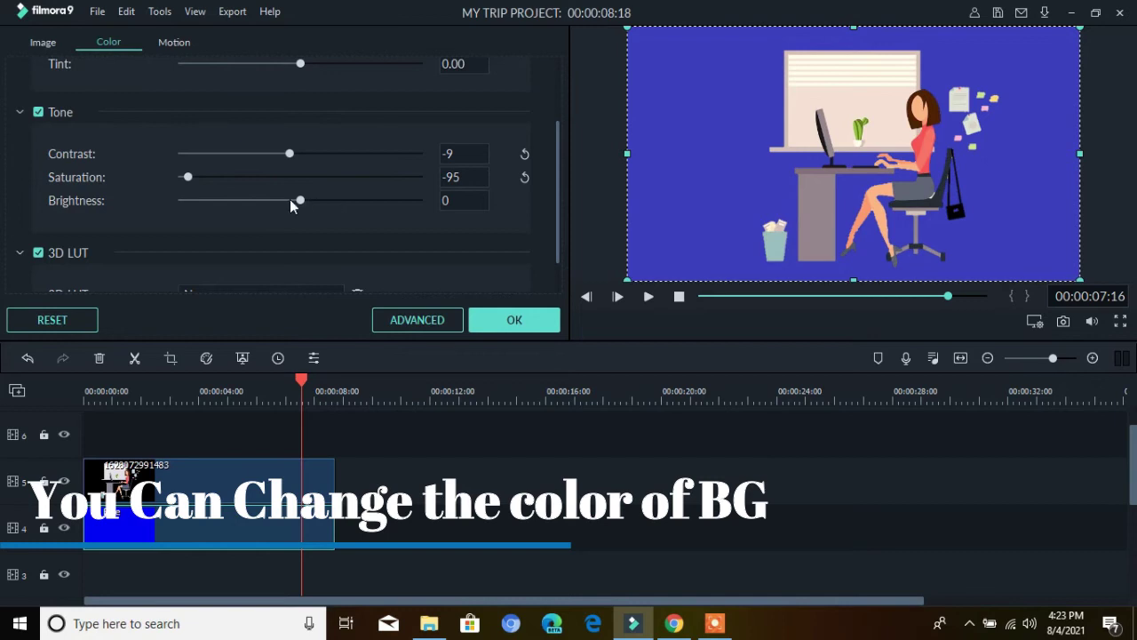
{"action": "left_click_drag", "start_coordinate": [300, 200], "coordinate": [395, 203]}
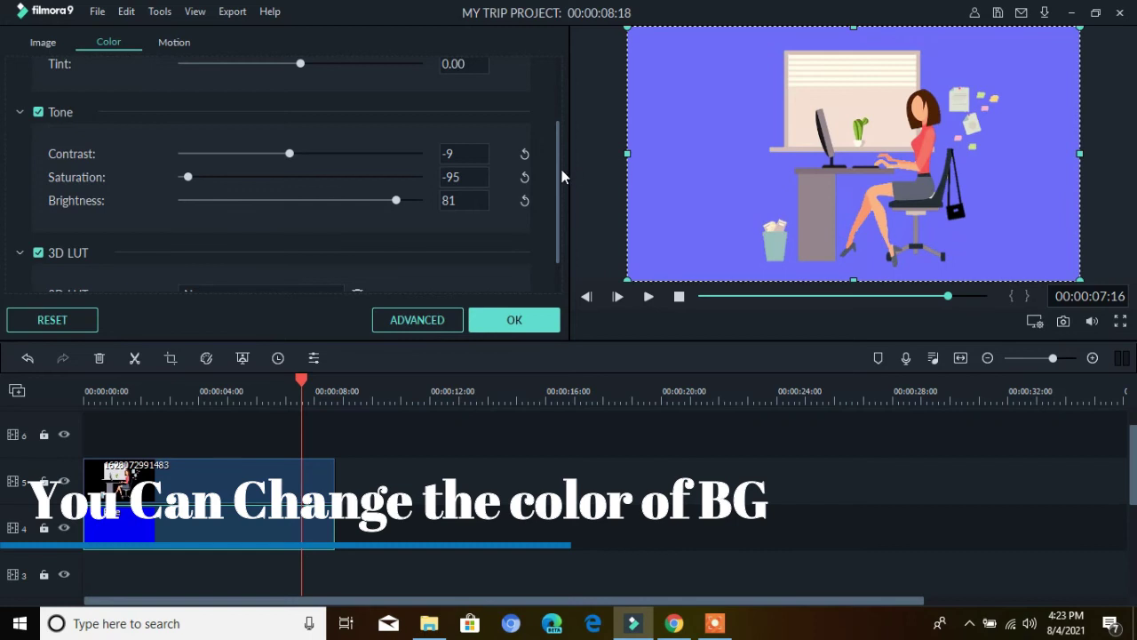
{"action": "scroll", "coordinate": [559, 172], "scroll_direction": "down", "scroll_amount": 1}
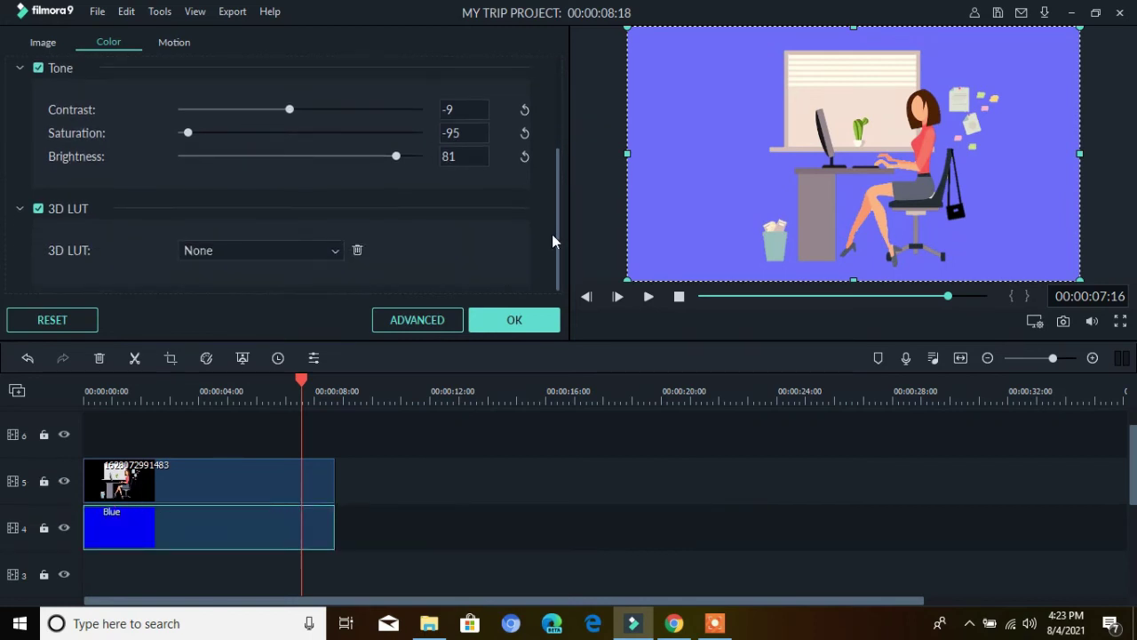
{"action": "left_click", "coordinate": [484, 322]}
{"action": "left_click", "coordinate": [487, 477]}
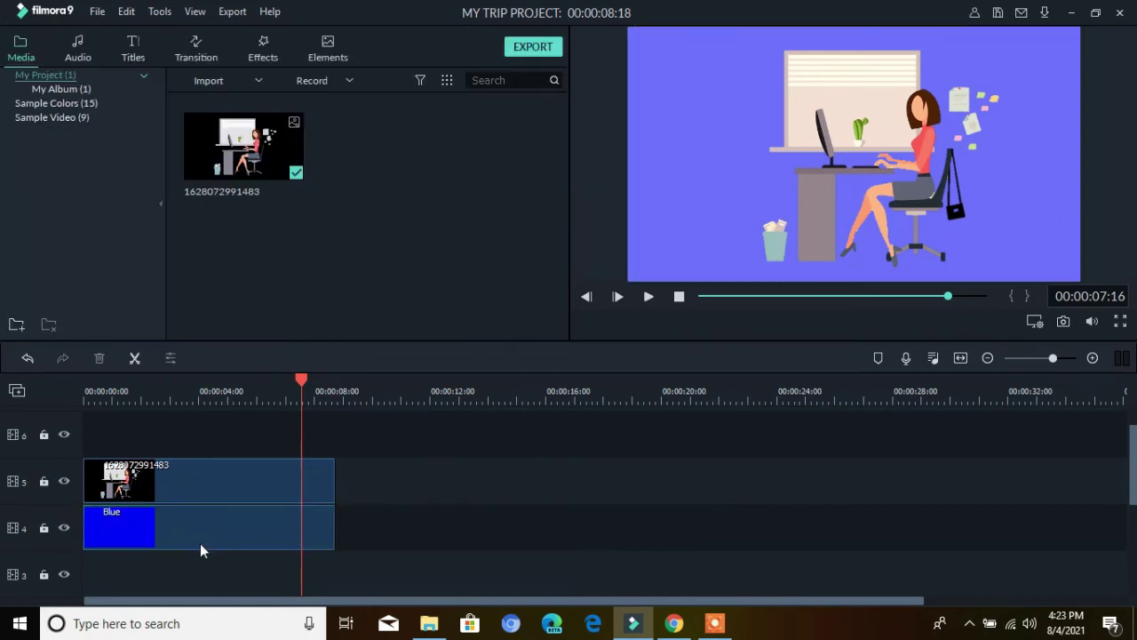
Replace the image clip's motion effect, trying Zoom in to the top, Fly in and Fly out and one further preset, and confirm the choice.
{"action": "double_click", "coordinate": [213, 471]}
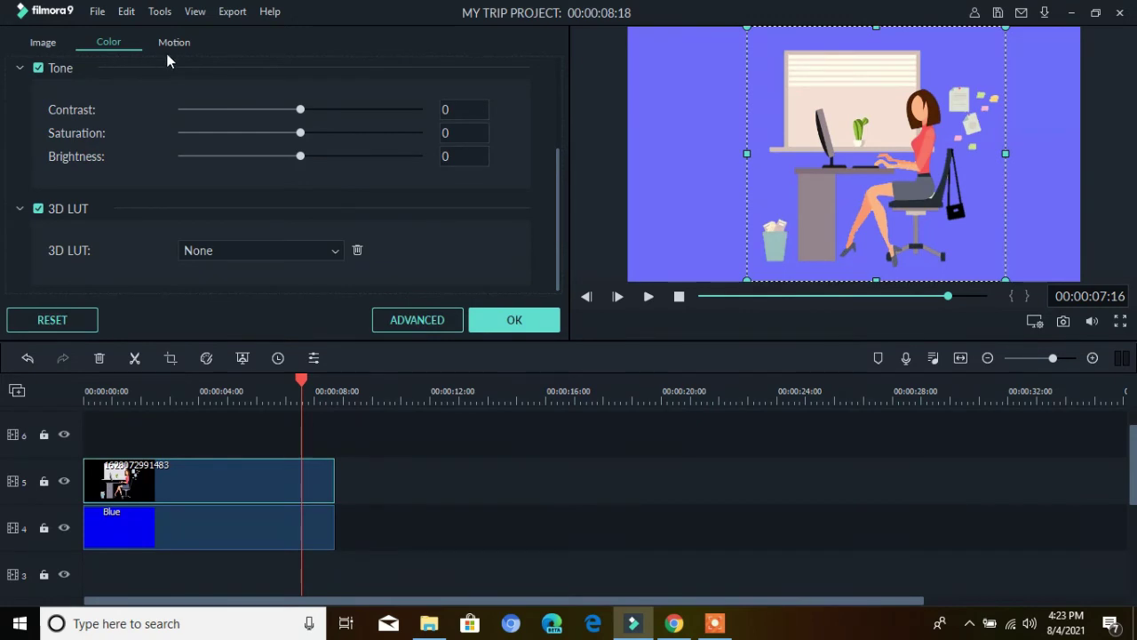
{"action": "left_click", "coordinate": [188, 43]}
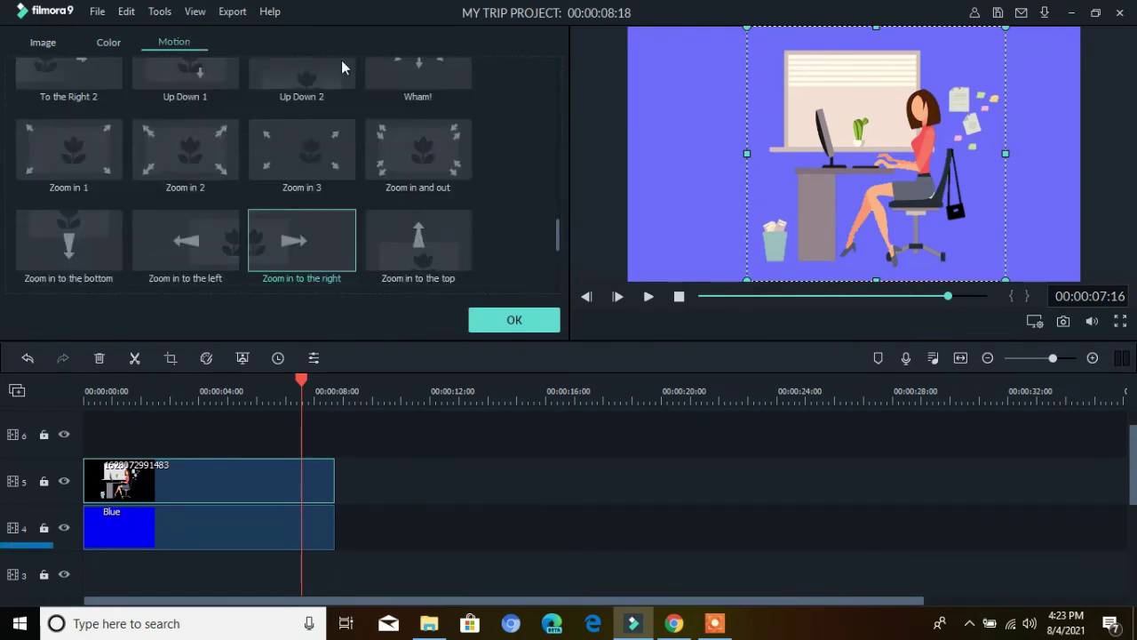
{"action": "left_click", "coordinate": [458, 229]}
{"action": "scroll", "coordinate": [445, 244], "scroll_direction": "down", "scroll_amount": 2}
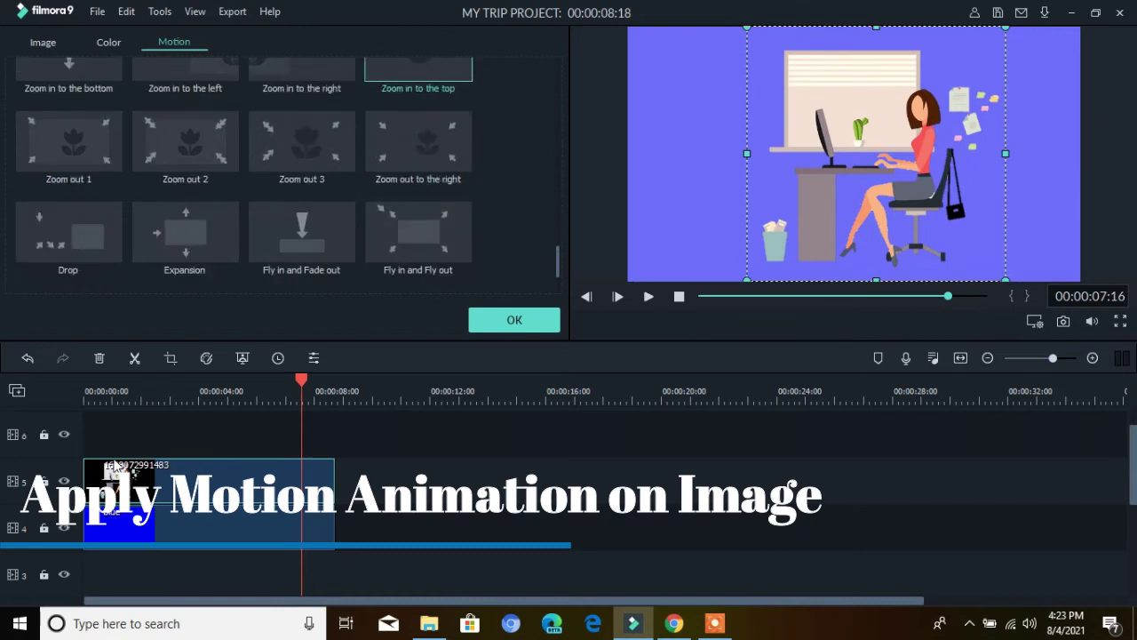
{"action": "left_click", "coordinate": [437, 232]}
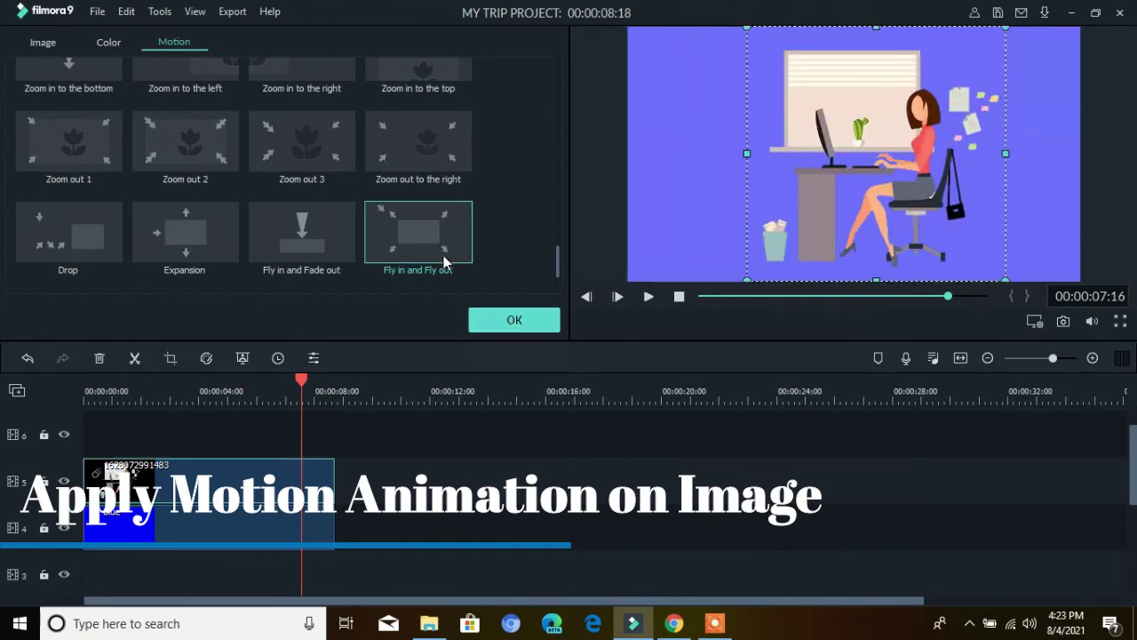
{"action": "scroll", "coordinate": [442, 254], "scroll_direction": "down", "scroll_amount": 1}
{"action": "left_click", "coordinate": [392, 278]}
{"action": "left_click", "coordinate": [522, 322]}
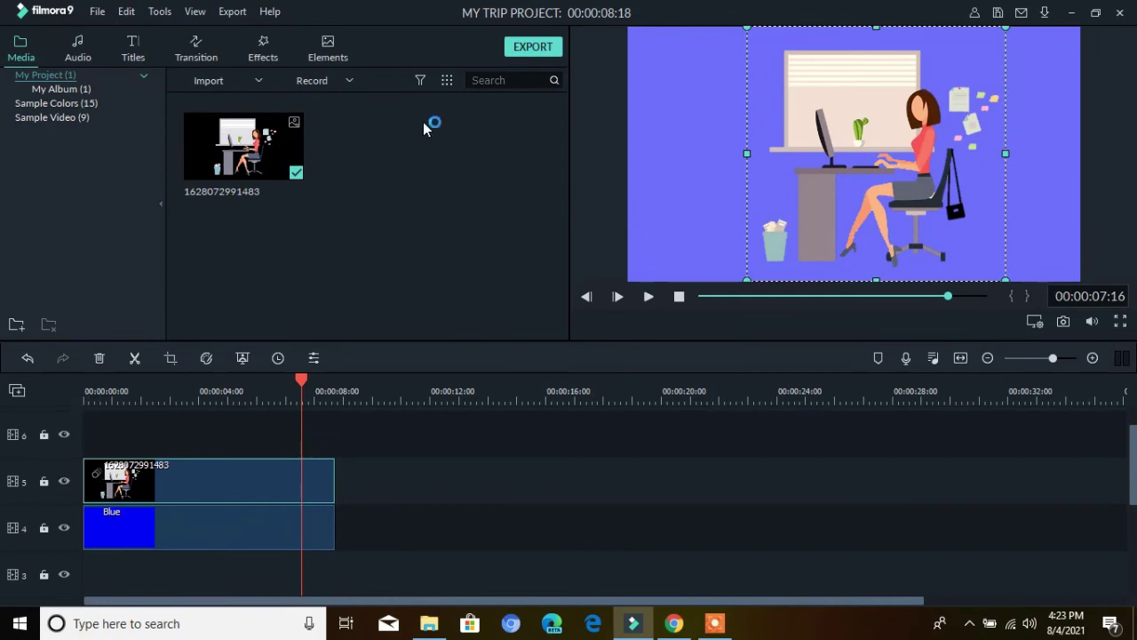
Export the project to the Desktop as an MP4 named "add bg", and close the export windows.
{"action": "left_click", "coordinate": [529, 54]}
{"action": "left_click_drag", "start_coordinate": [577, 172], "coordinate": [460, 169]}
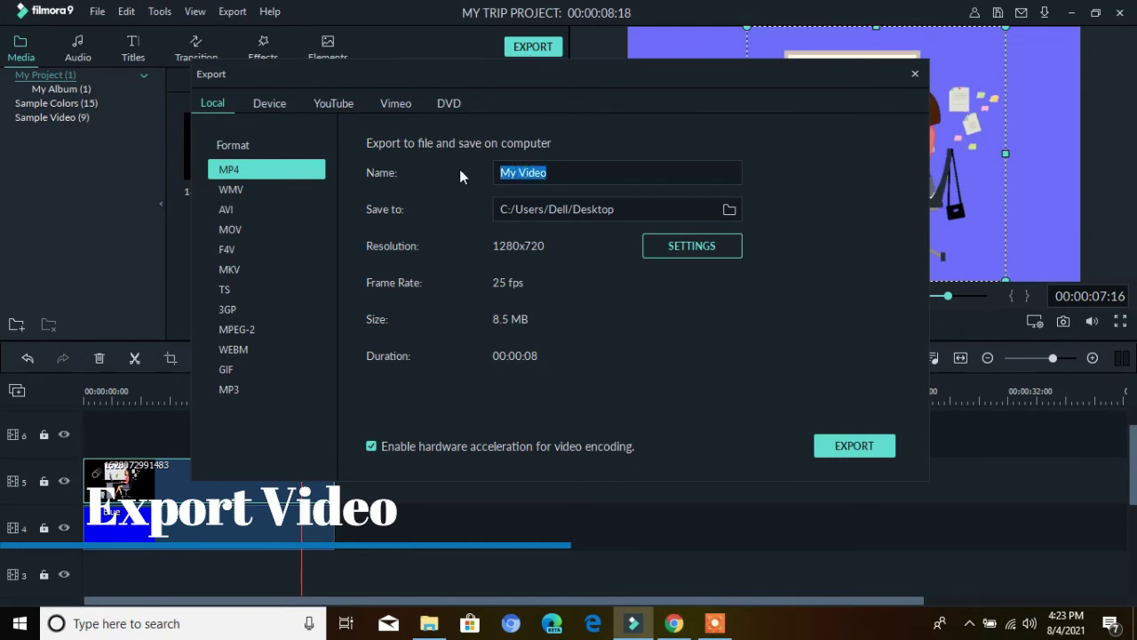
{"action": "type", "text": "add bg"}
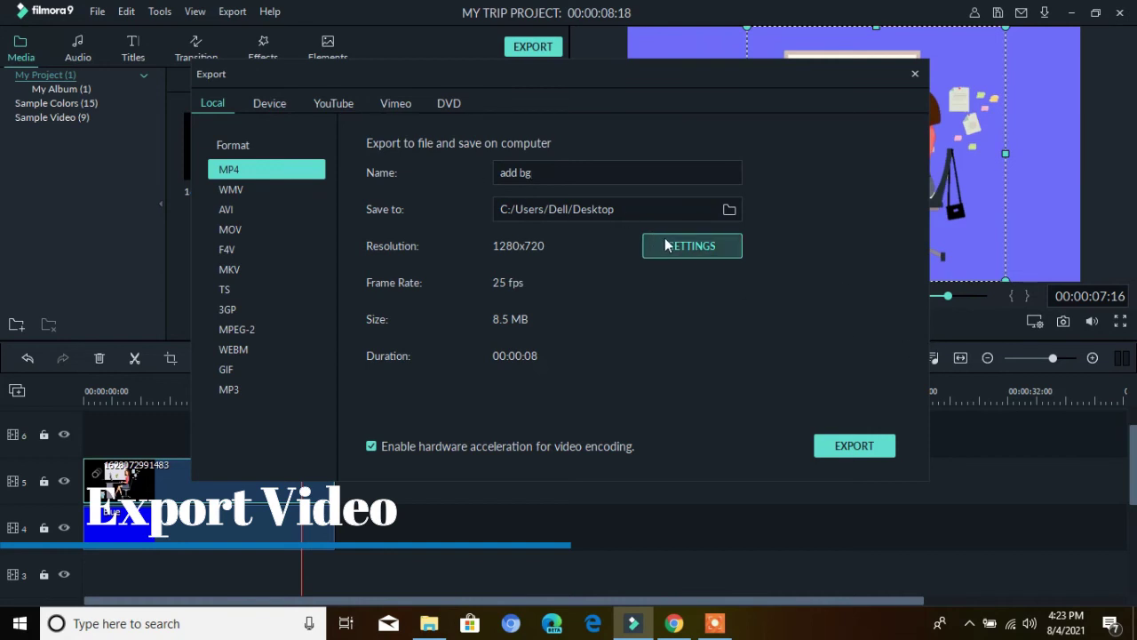
{"action": "left_click", "coordinate": [841, 447]}
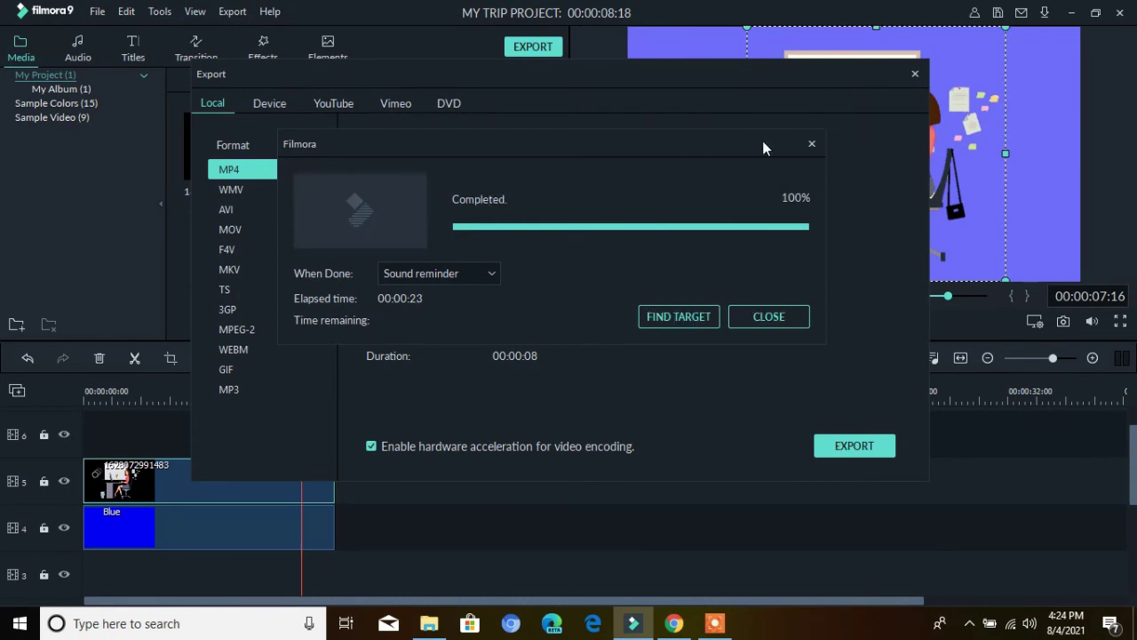
{"action": "left_click", "coordinate": [811, 144]}
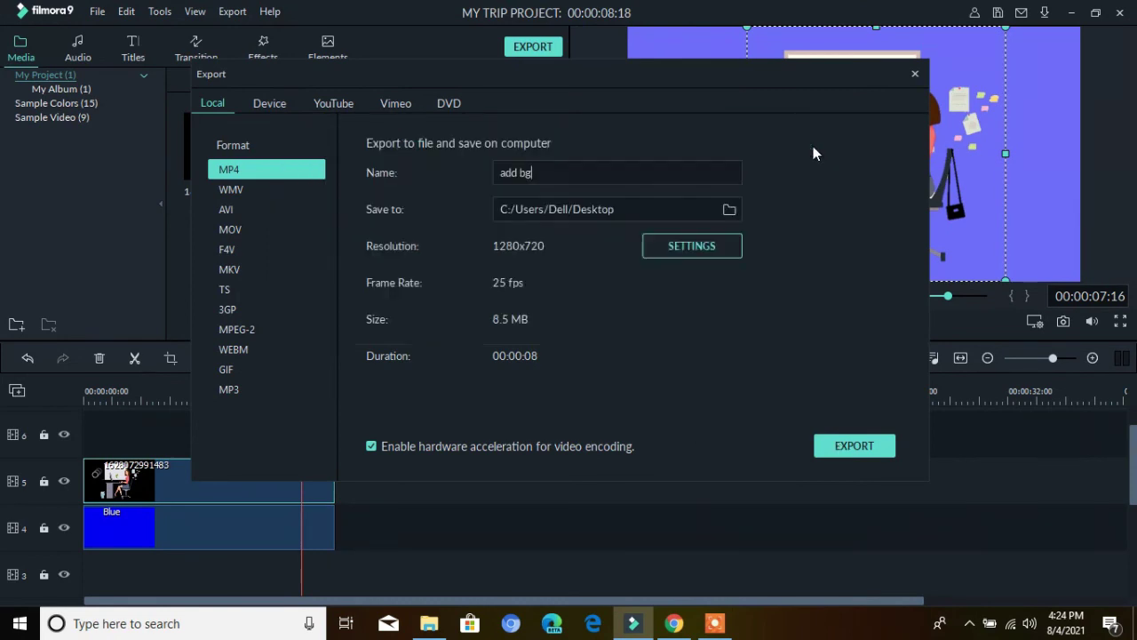
{"action": "left_click", "coordinate": [915, 74]}
Switch to the desktop and play the exported "add bg" video to check it.
{"action": "left_click", "coordinate": [1072, 13]}
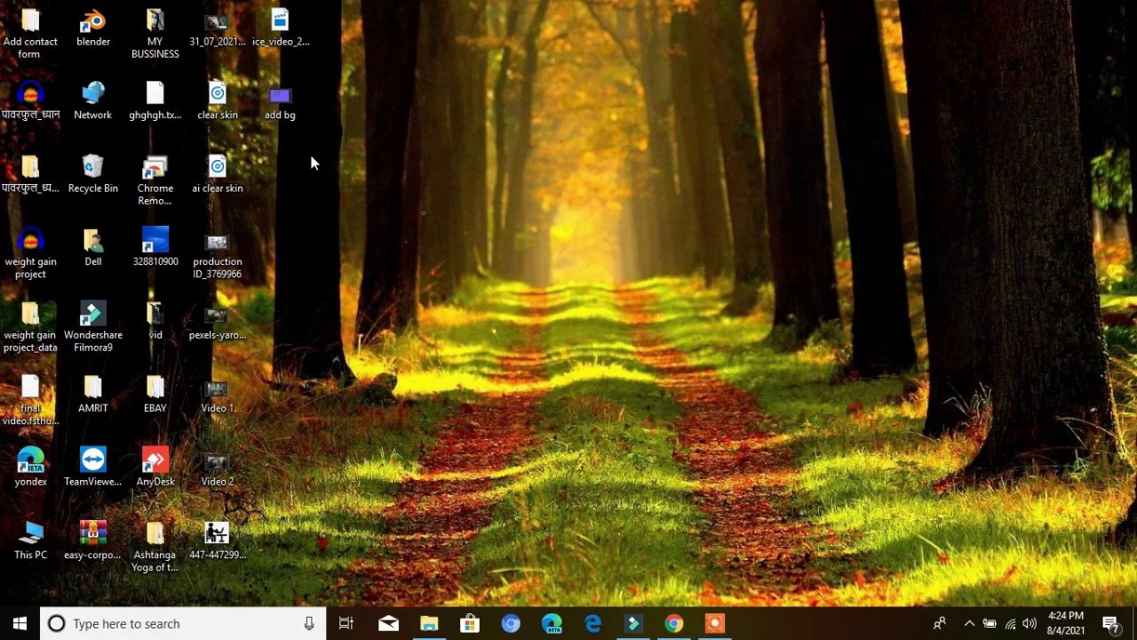
{"action": "double_click", "coordinate": [279, 103]}
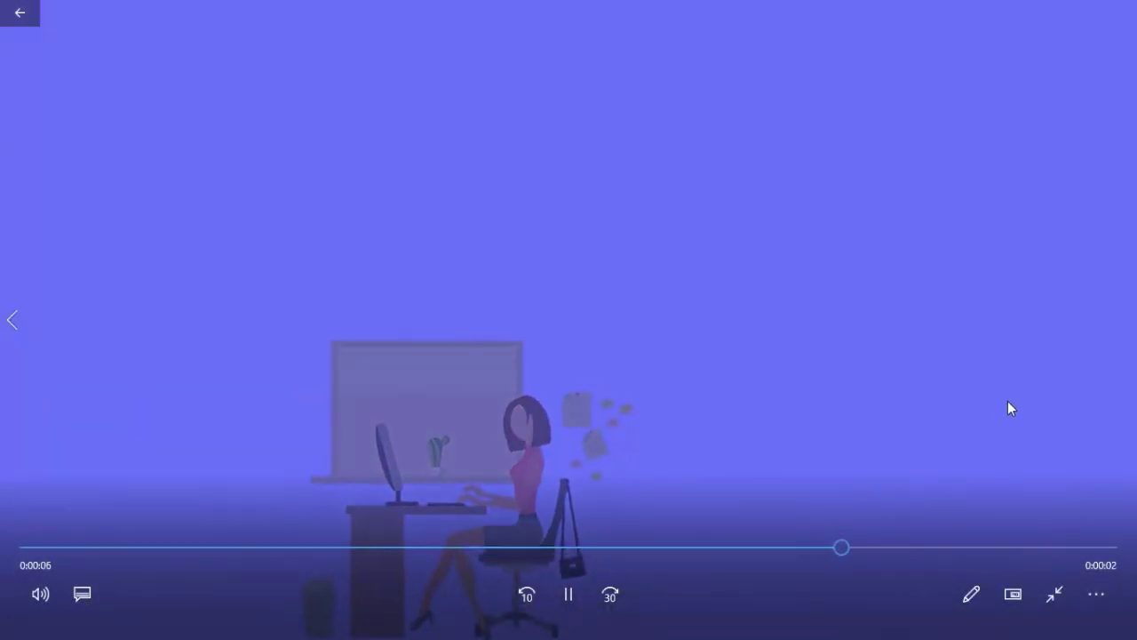
{"action": "left_click", "coordinate": [1064, 611]}
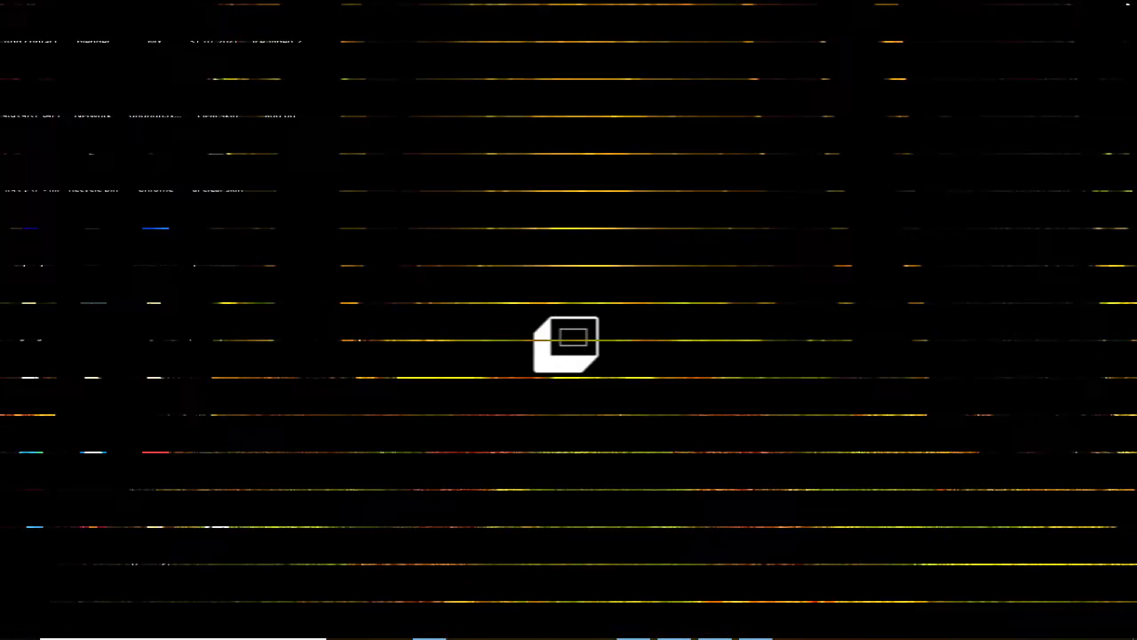